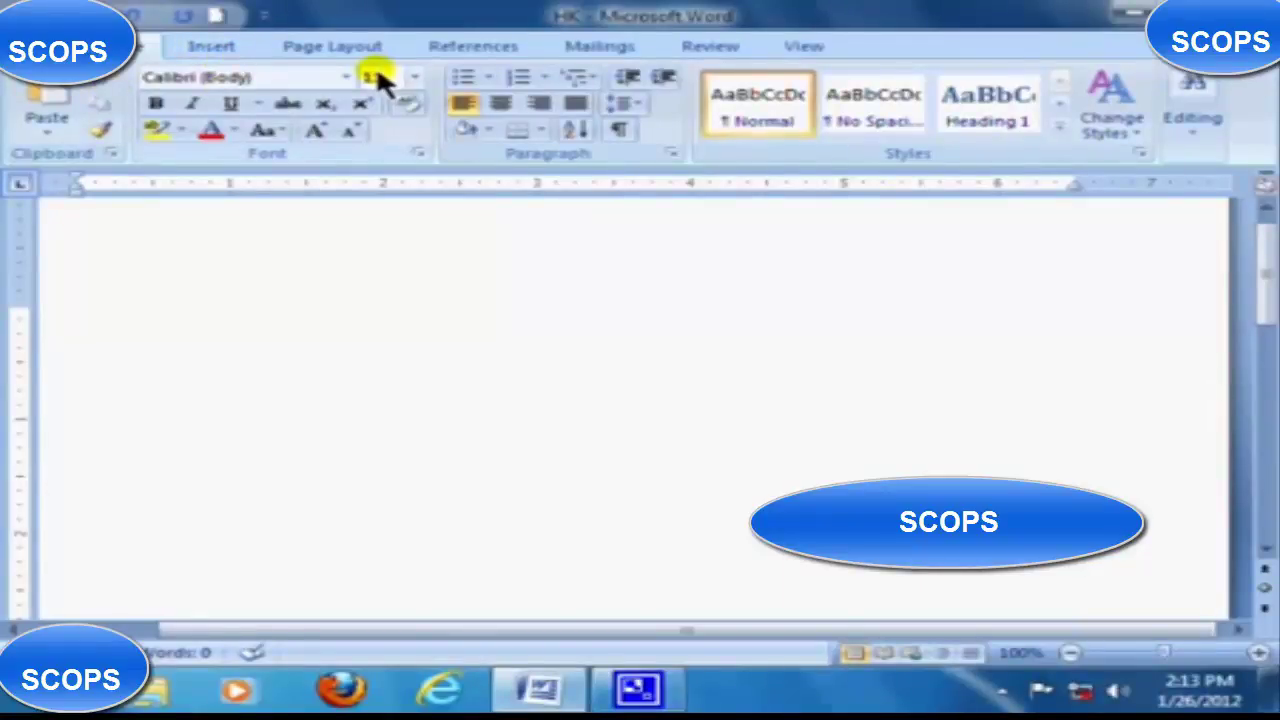
Start inserting a picture from file and browse to the Pictures library.
{"action": "left_click", "coordinate": [215, 47]}
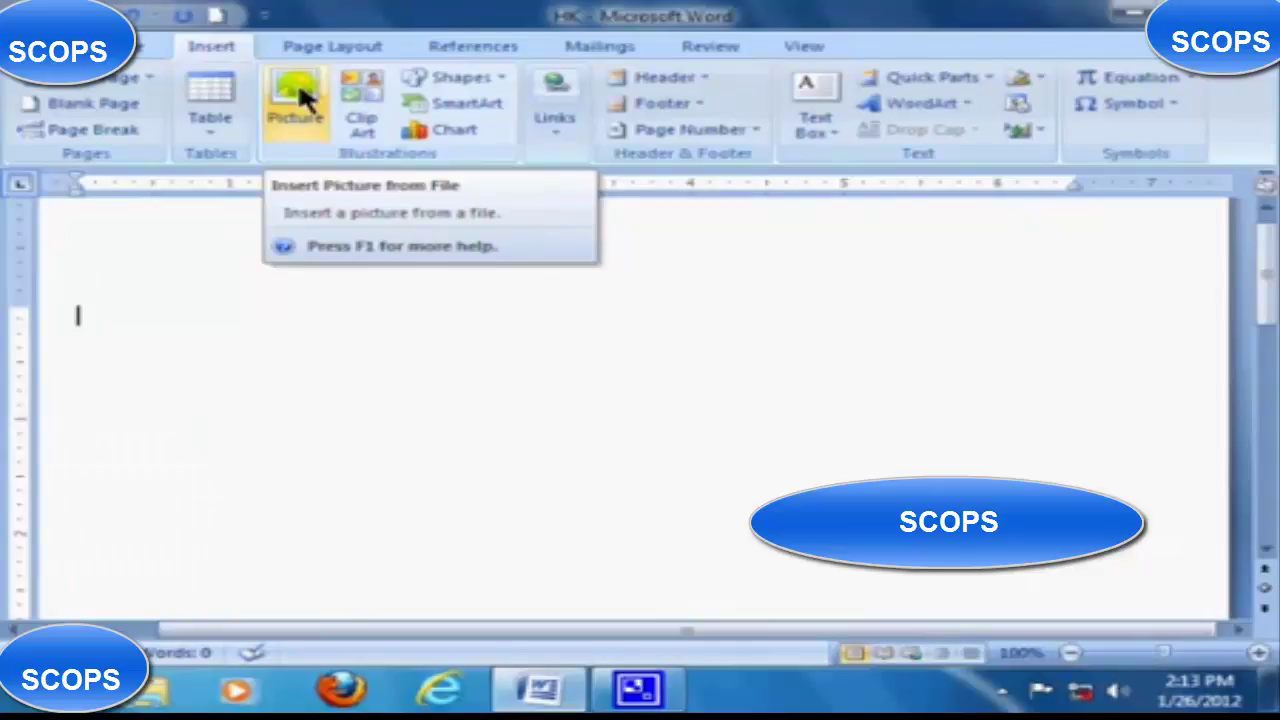
{"action": "left_click", "coordinate": [300, 90]}
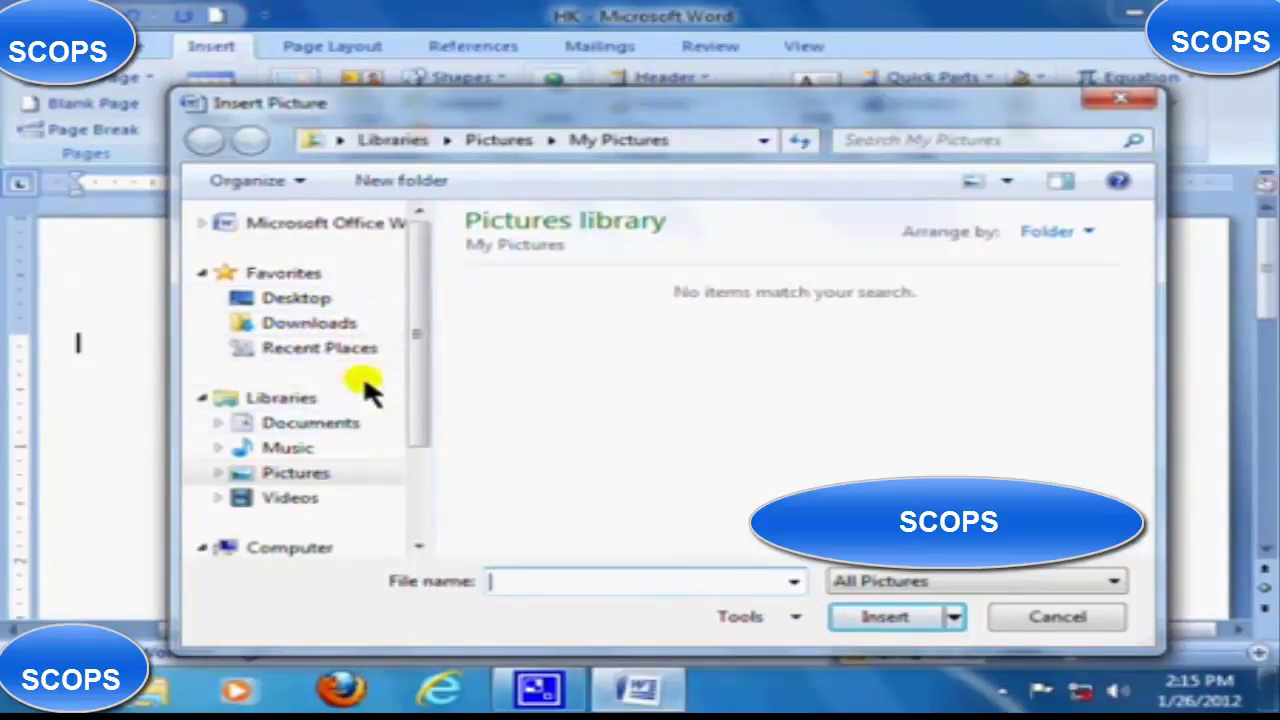
{"action": "left_click", "coordinate": [295, 478]}
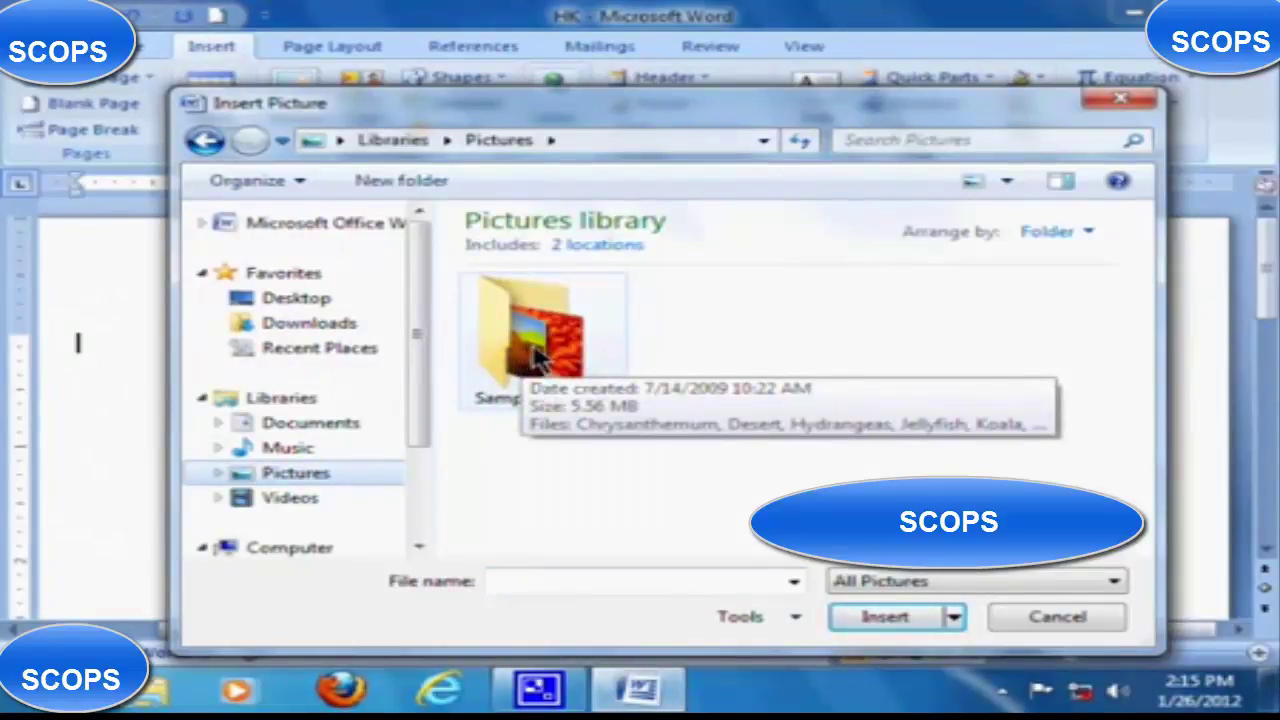
Insert the Lighthouse photo from the Sample Pictures folder into the document.
{"action": "left_click", "coordinate": [540, 362]}
{"action": "double_click", "coordinate": [540, 362]}
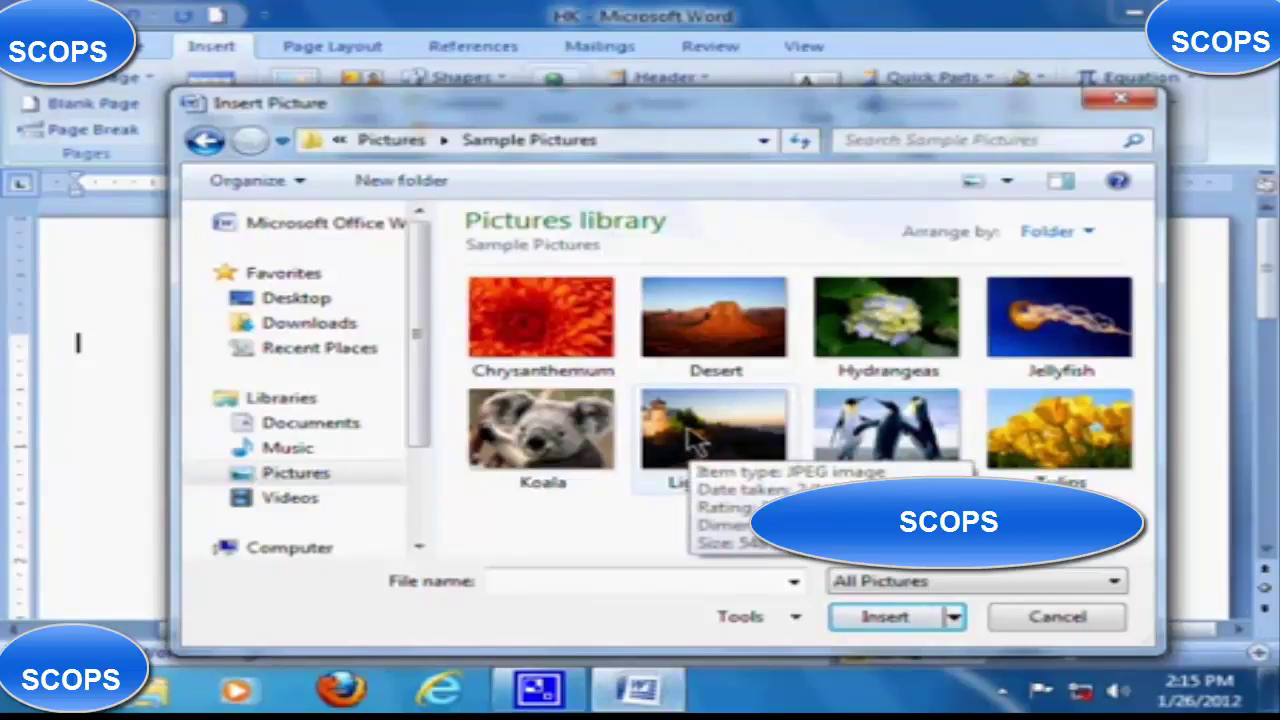
{"action": "left_click", "coordinate": [697, 441]}
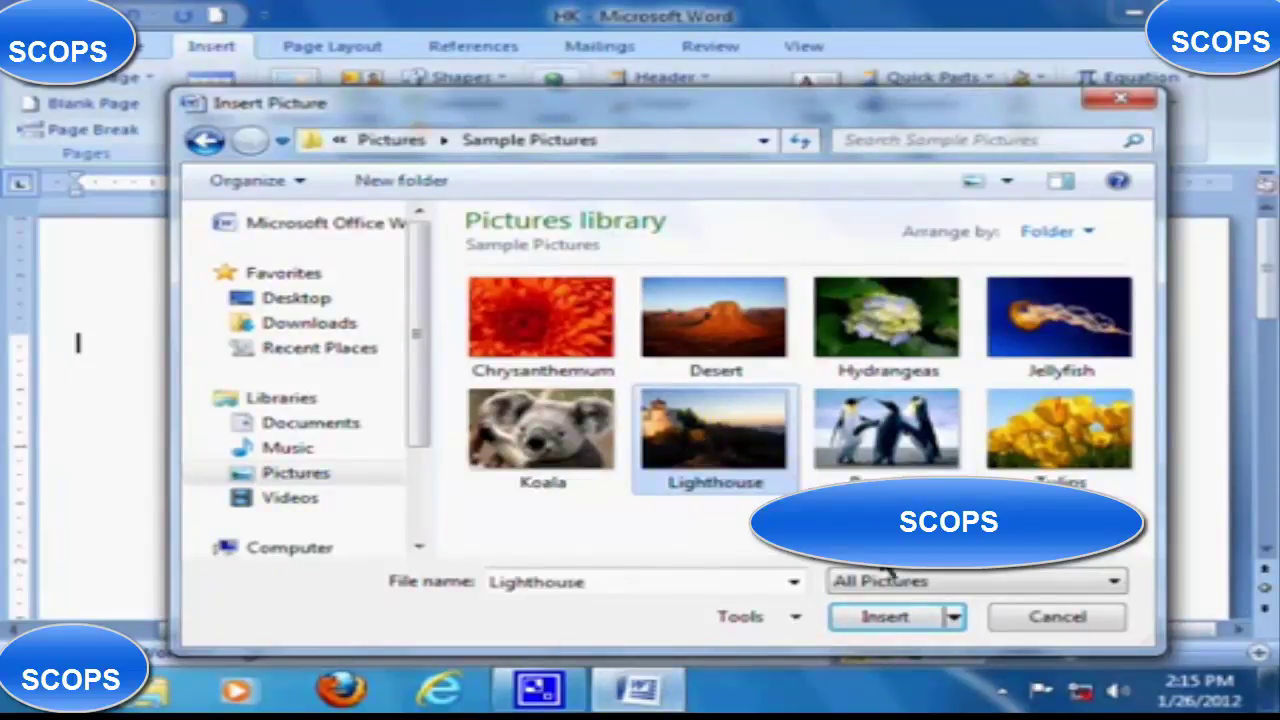
{"action": "left_click", "coordinate": [888, 618]}
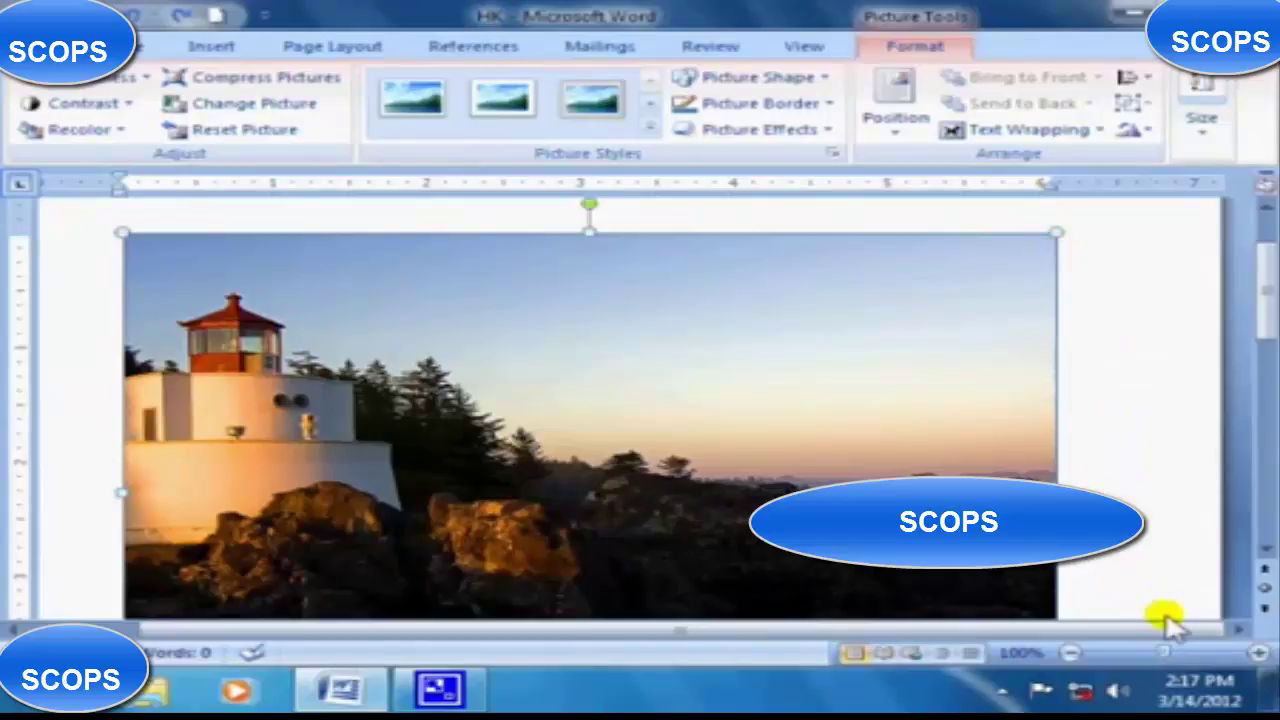
Drag the lighthouse photo's corner handle to shrink it proportionally to about 3 inches wide.
{"action": "left_click", "coordinate": [1112, 430]}
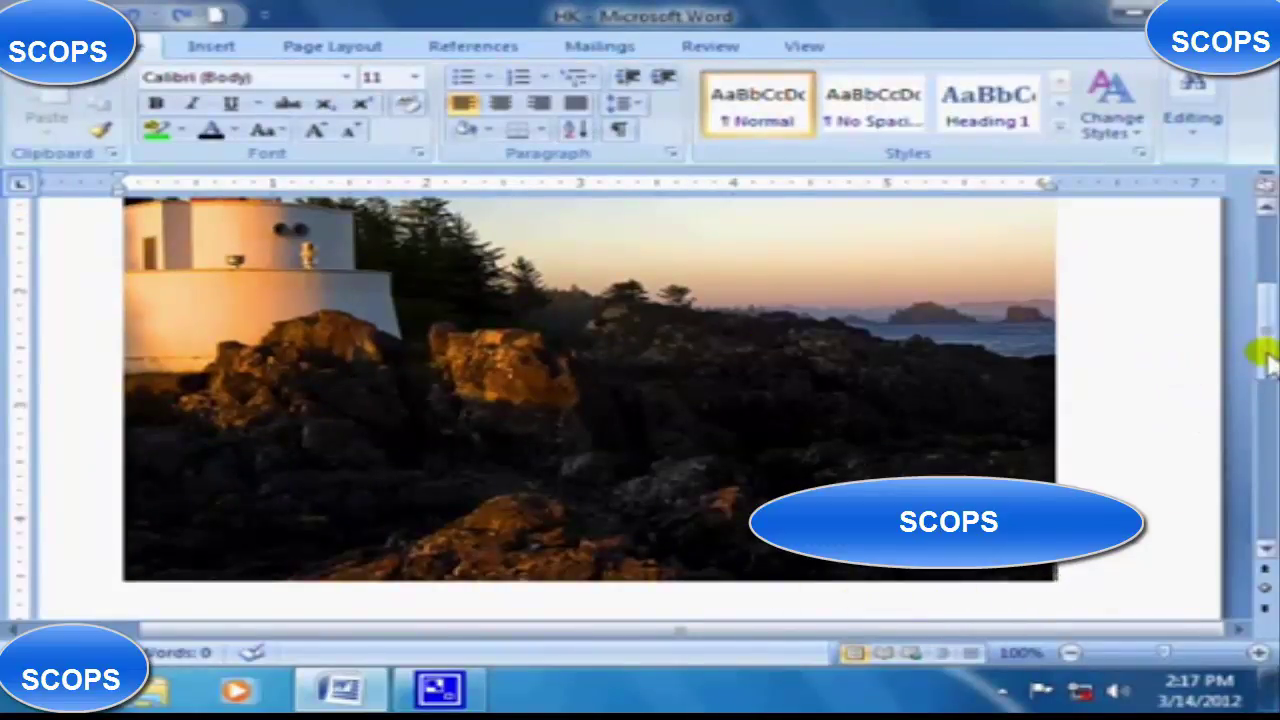
{"action": "left_click_drag", "start_coordinate": [1260, 357], "coordinate": [1259, 280]}
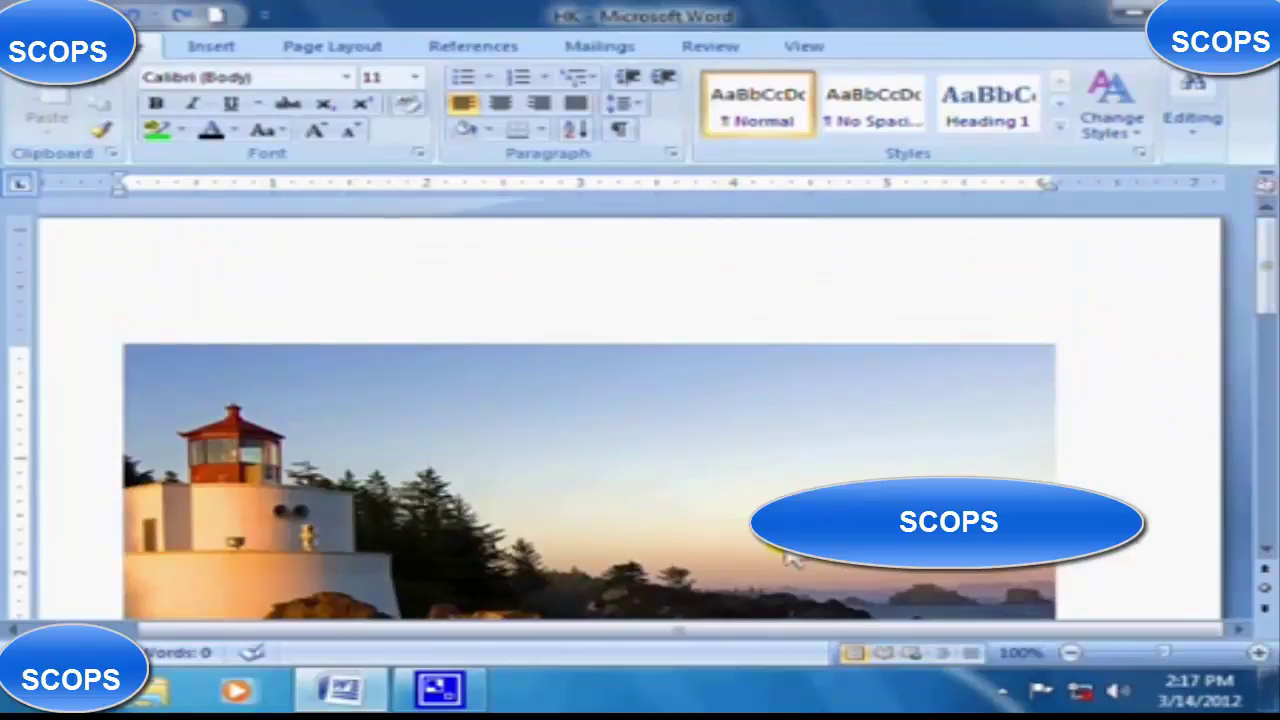
{"action": "left_click", "coordinate": [785, 488]}
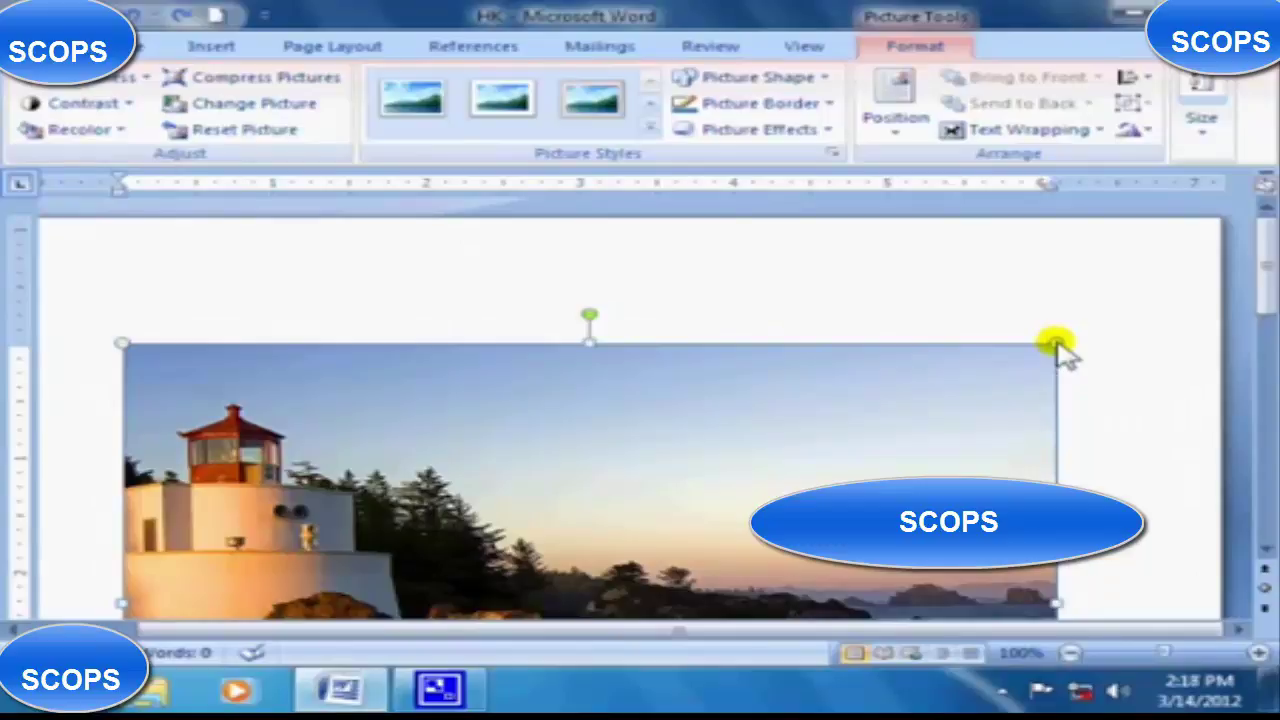
{"action": "mouse_move", "coordinate": [1058, 345]}
{"action": "left_mouse_down"}
{"action": "mouse_move", "coordinate": [600, 480]}
{"action": "mouse_move", "coordinate": [356, 528]}
{"action": "left_mouse_up"}
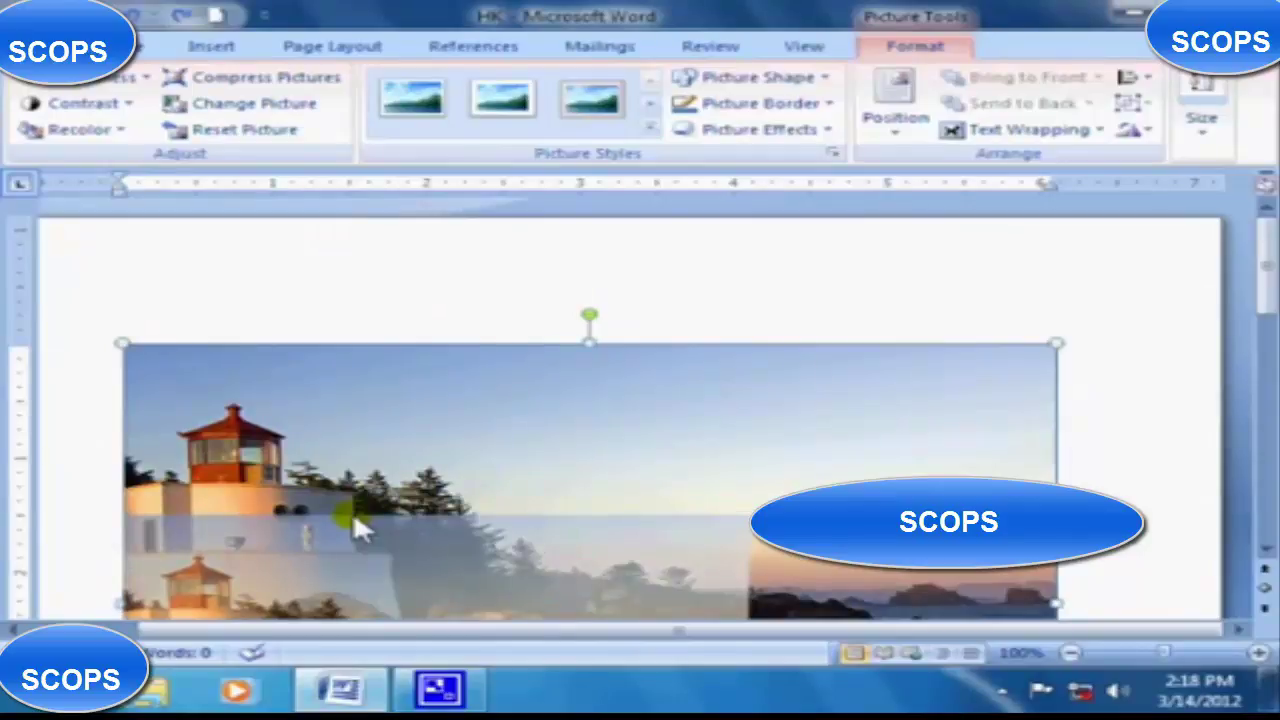
{"action": "left_click_drag", "start_coordinate": [354, 521], "coordinate": [354, 521]}
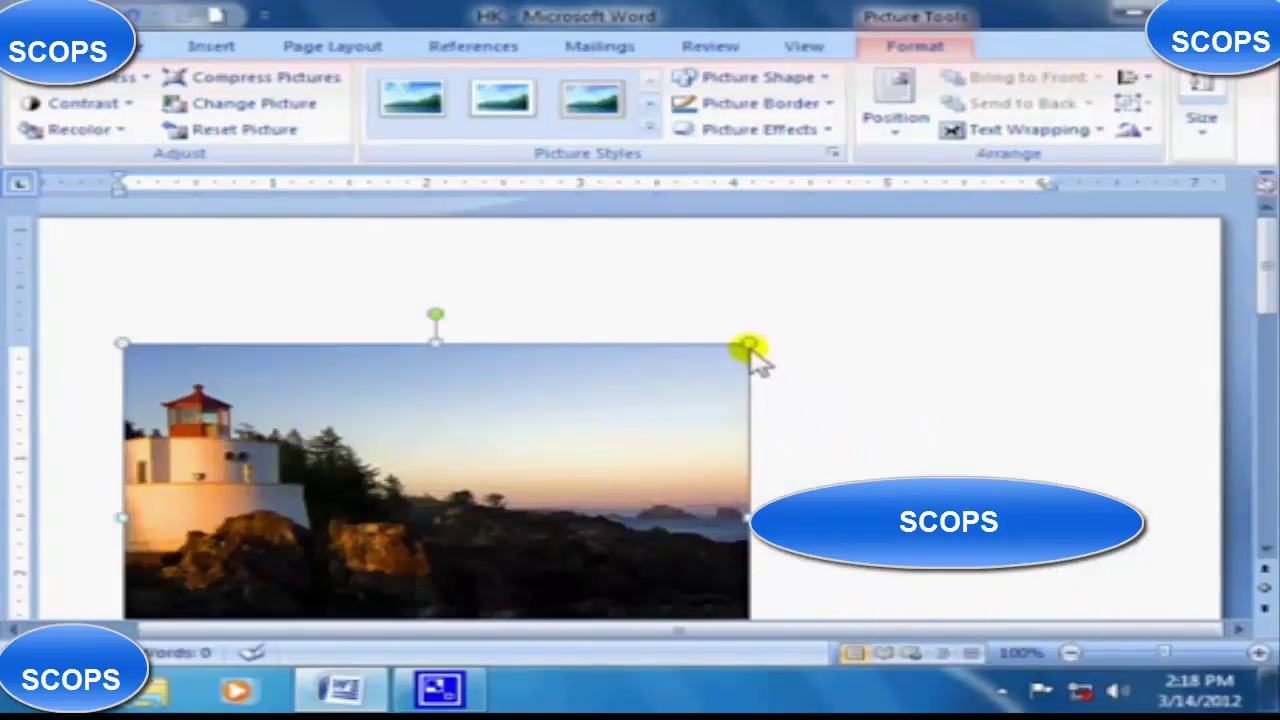
{"action": "left_click_drag", "start_coordinate": [750, 350], "coordinate": [507, 455]}
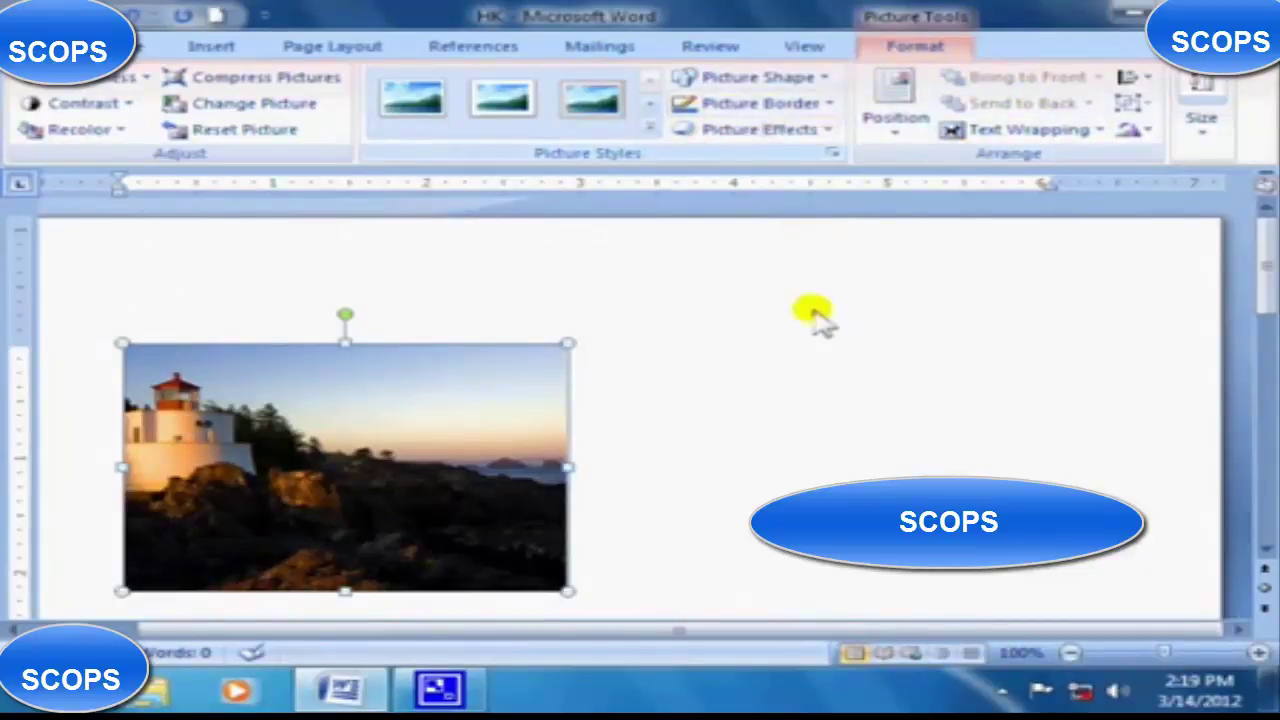
{"action": "left_click", "coordinate": [709, 420]}
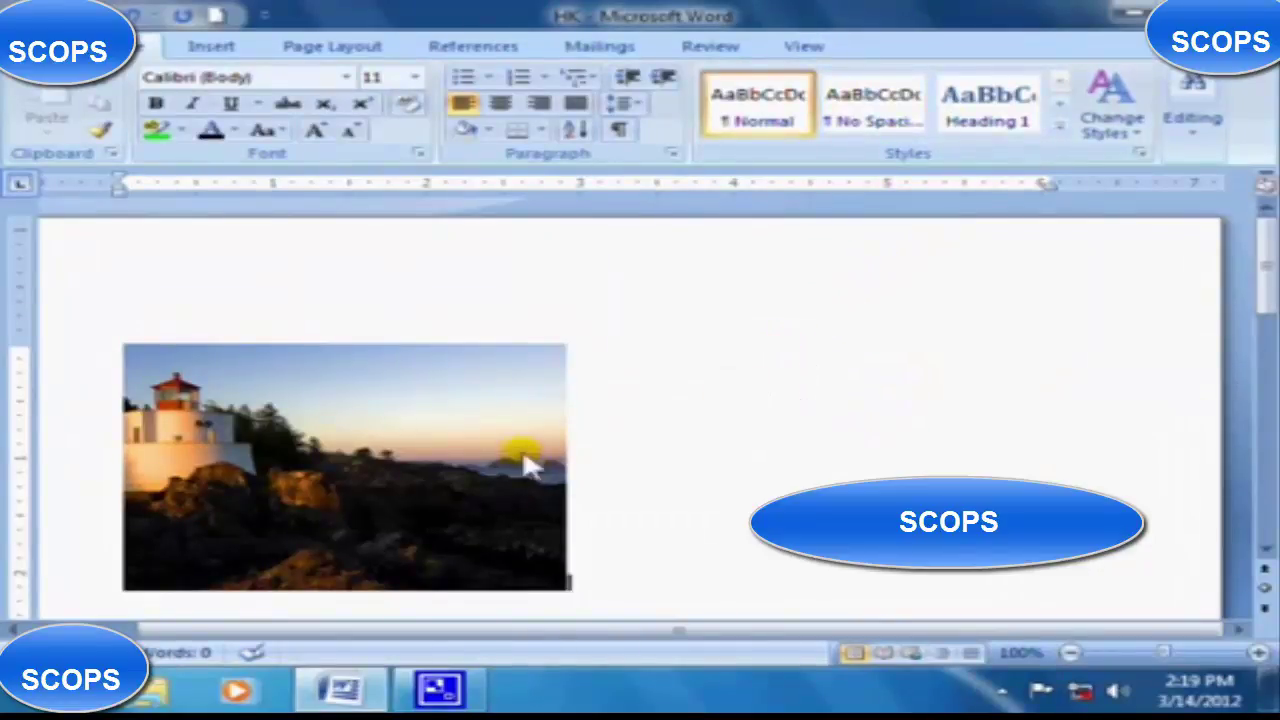
{"action": "left_click", "coordinate": [492, 431]}
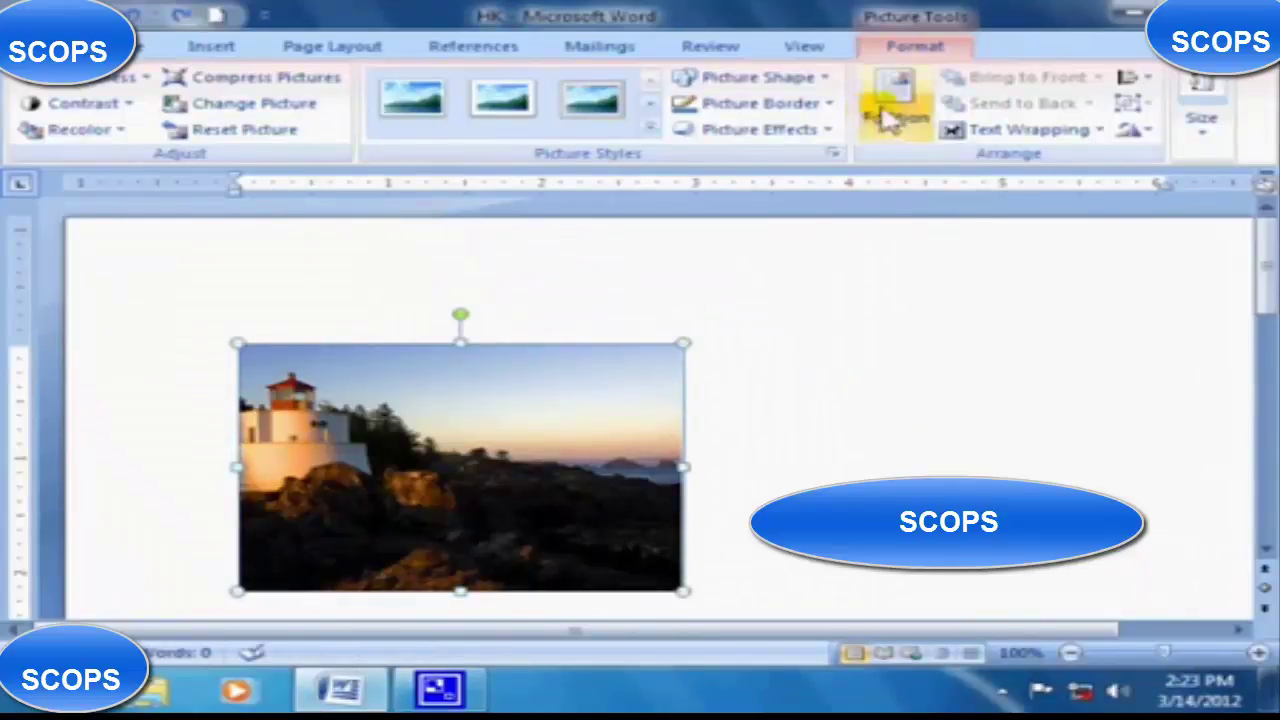
In Advanced Layout, try Square, Tight and Through, then set Top and bottom wrapping.
{"action": "left_click", "coordinate": [915, 110]}
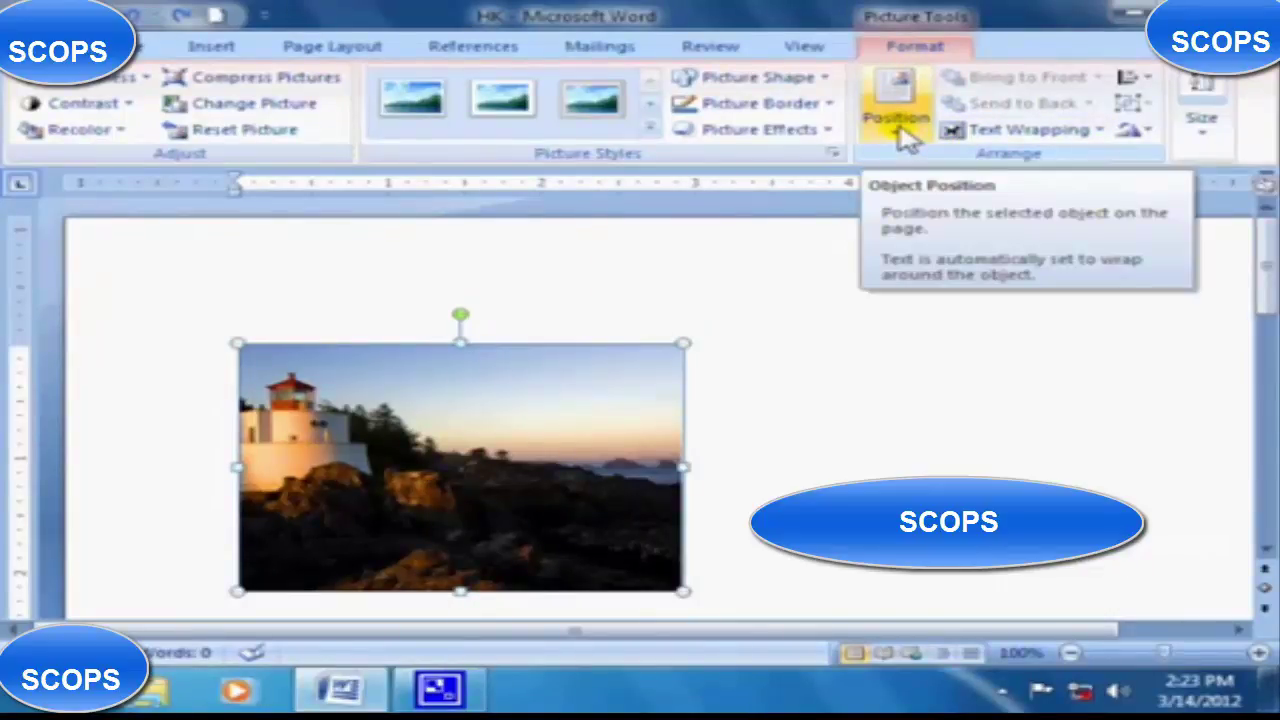
{"action": "left_click", "coordinate": [905, 140]}
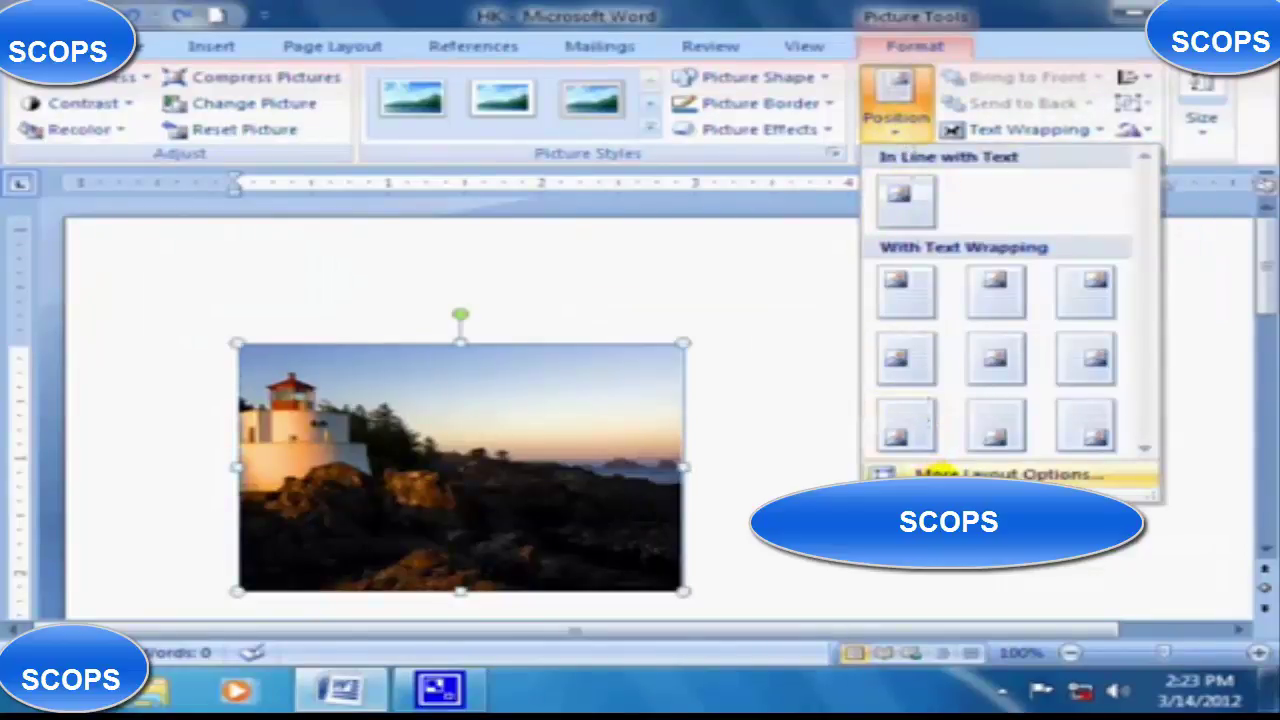
{"action": "left_click", "coordinate": [940, 473]}
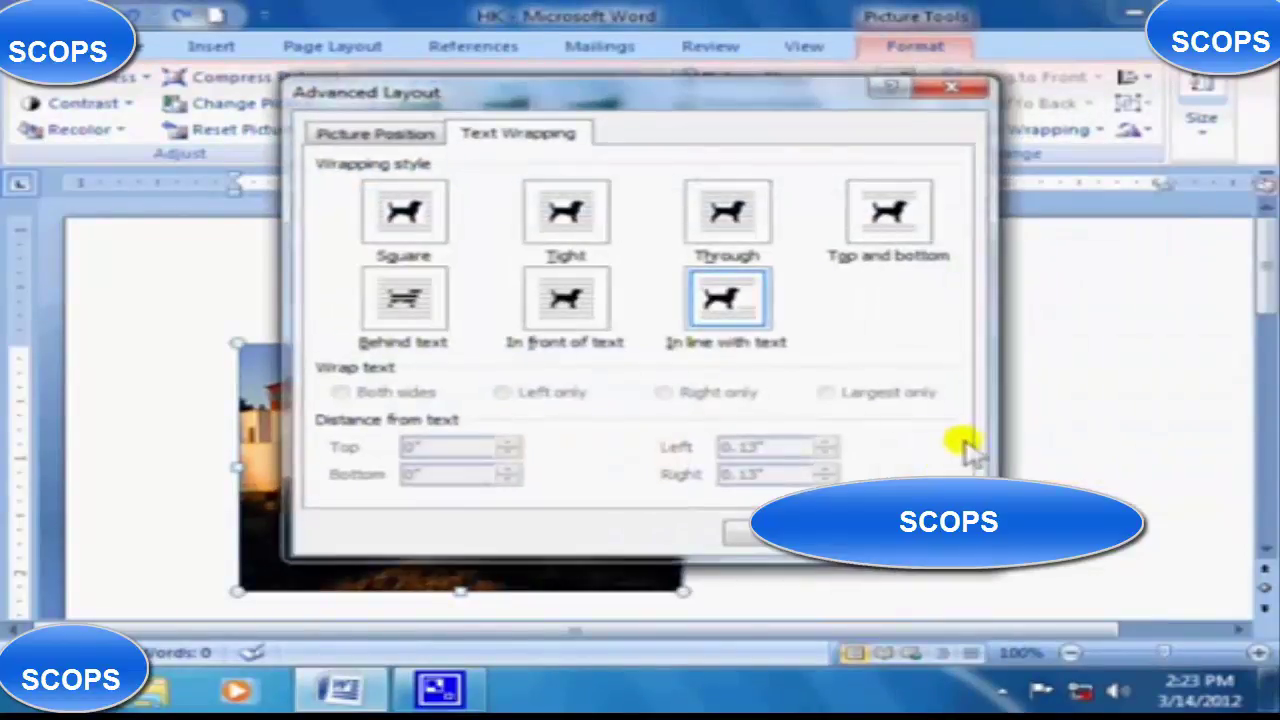
{"action": "left_click_drag", "start_coordinate": [771, 88], "coordinate": [1016, 108]}
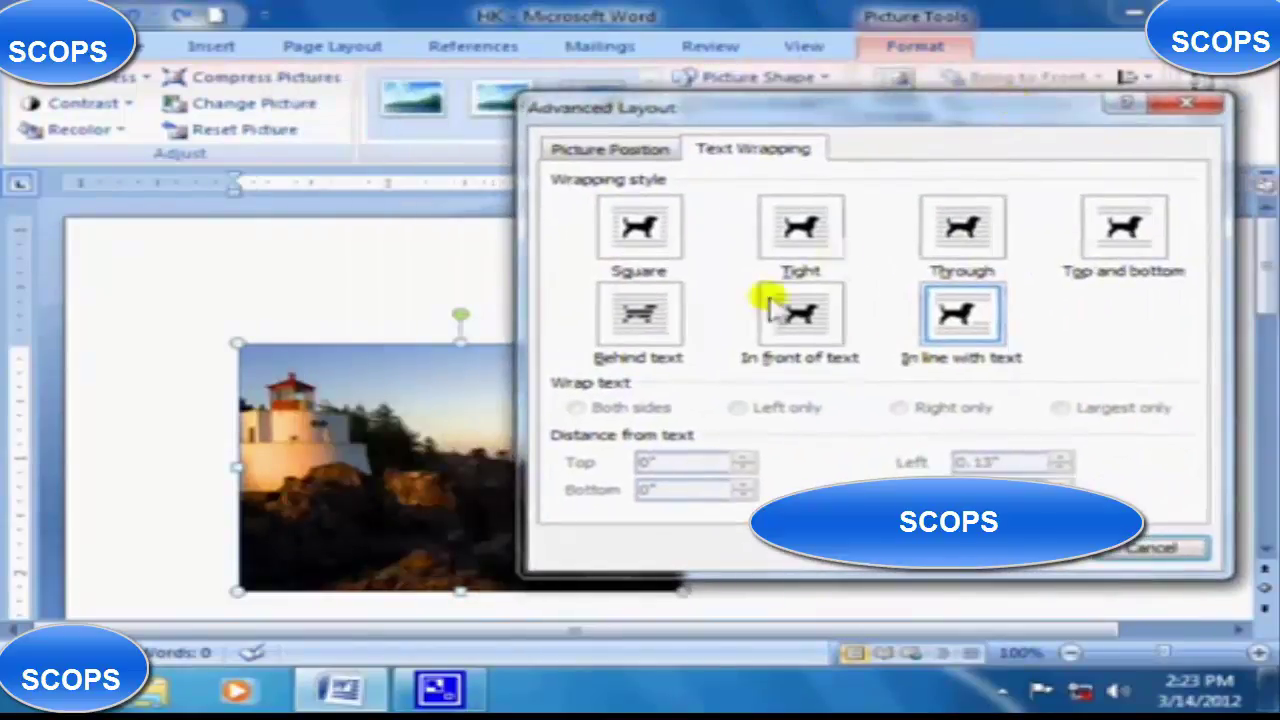
{"action": "left_click", "coordinate": [658, 238]}
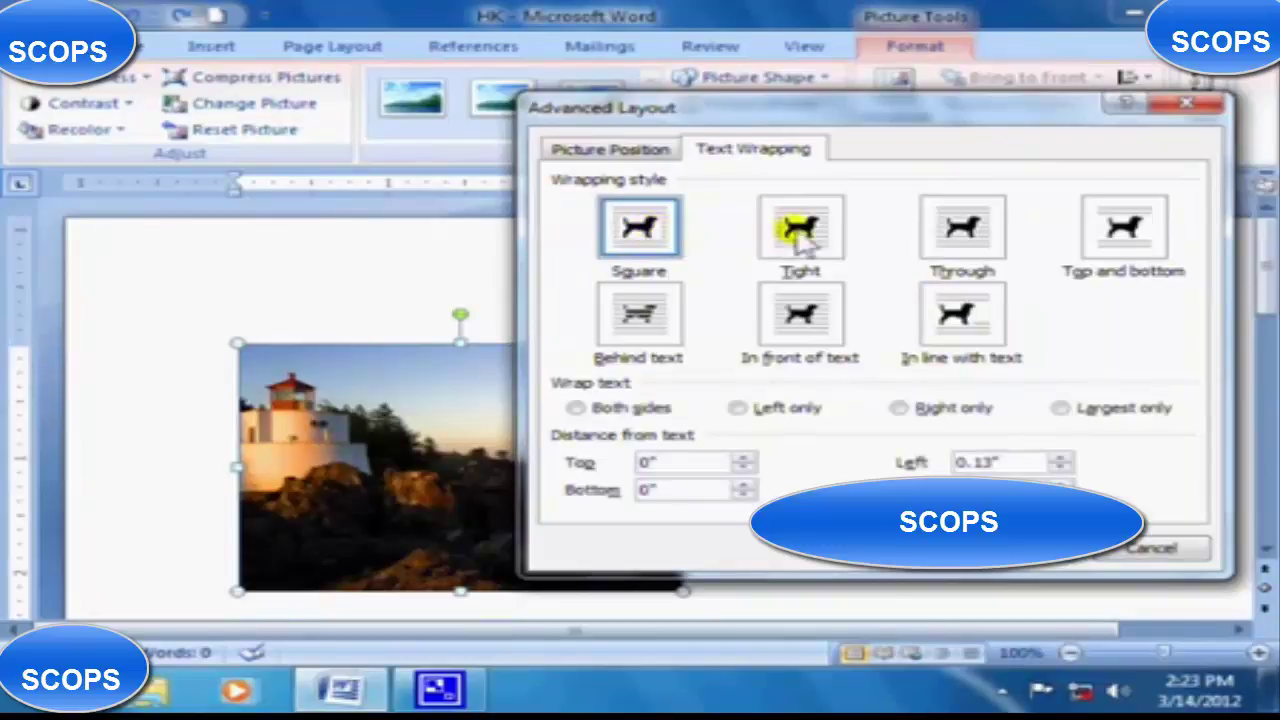
{"action": "left_click", "coordinate": [808, 234]}
{"action": "left_click", "coordinate": [958, 245]}
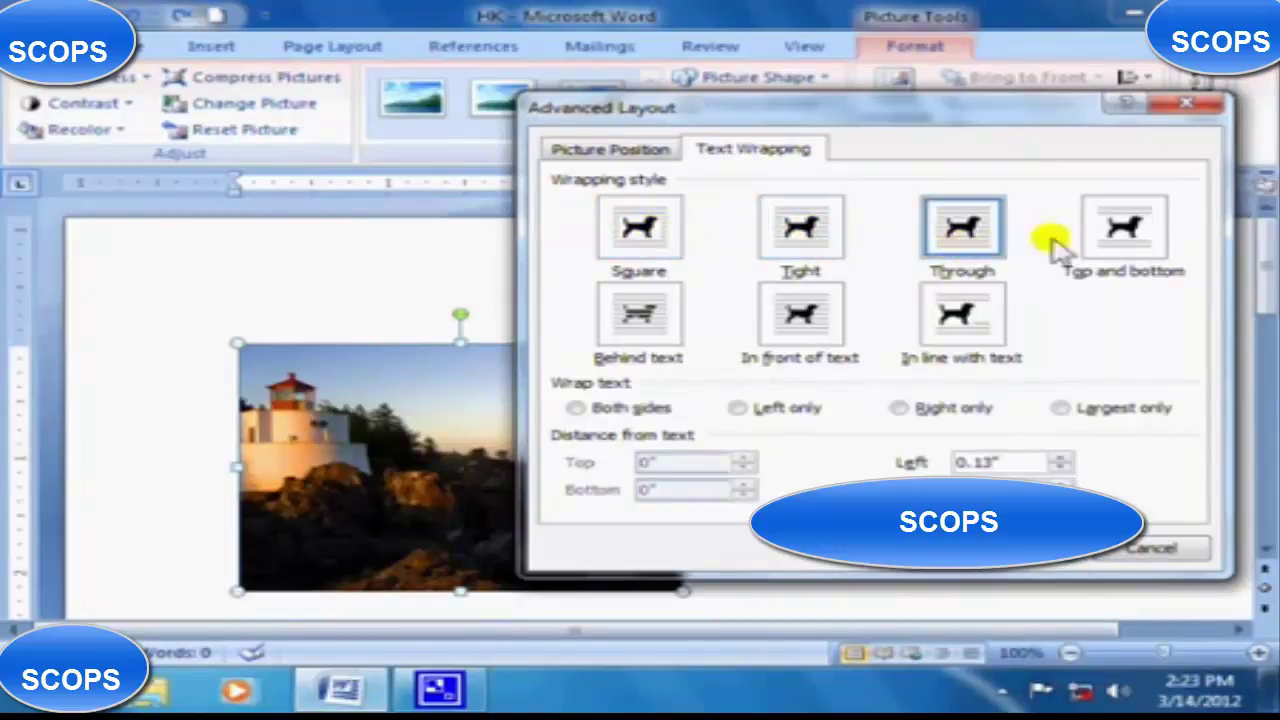
{"action": "left_click", "coordinate": [1122, 245]}
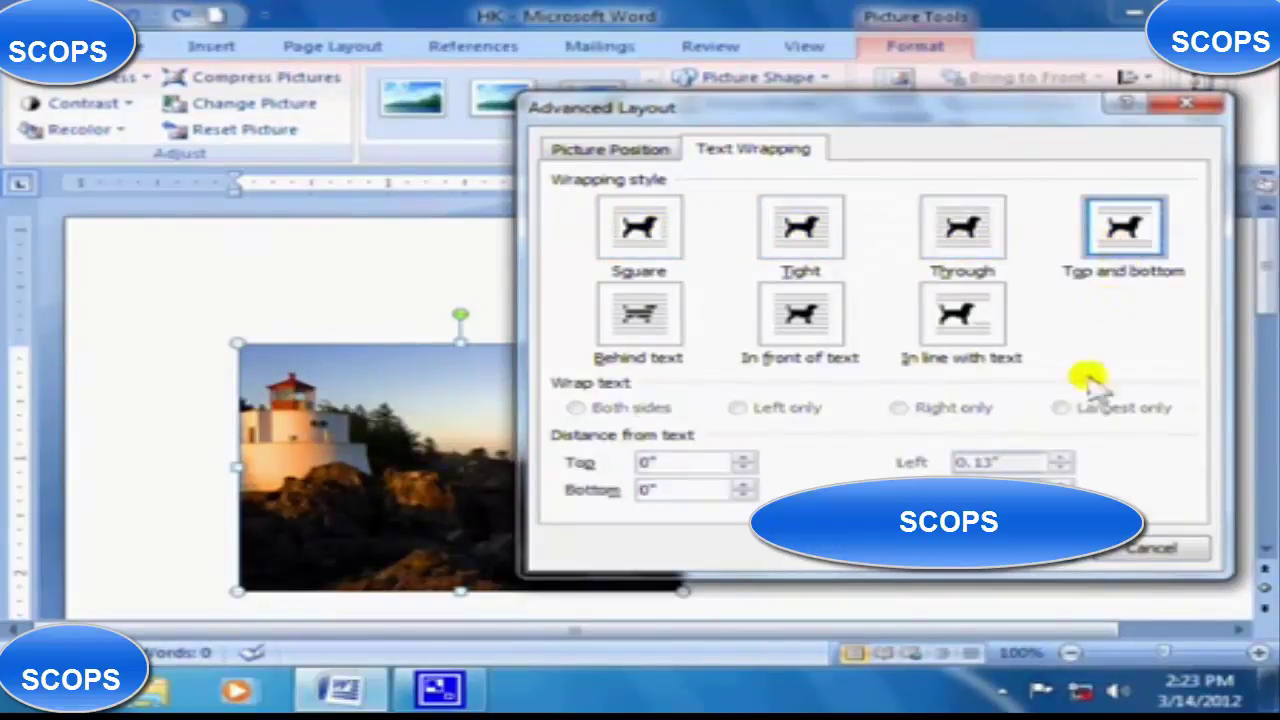
{"action": "left_click", "coordinate": [1040, 566]}
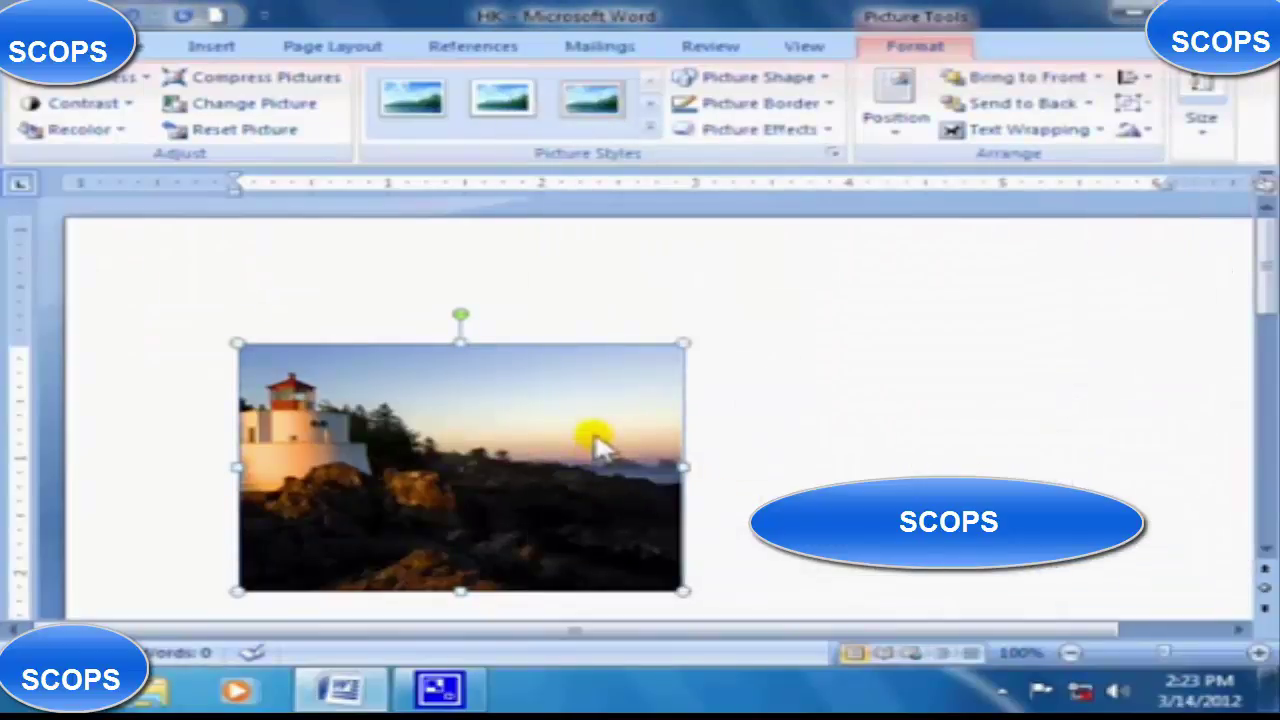
Drag the lighthouse picture to the top right, then back to centre near the top.
{"action": "left_click_drag", "start_coordinate": [594, 434], "coordinate": [838, 424]}
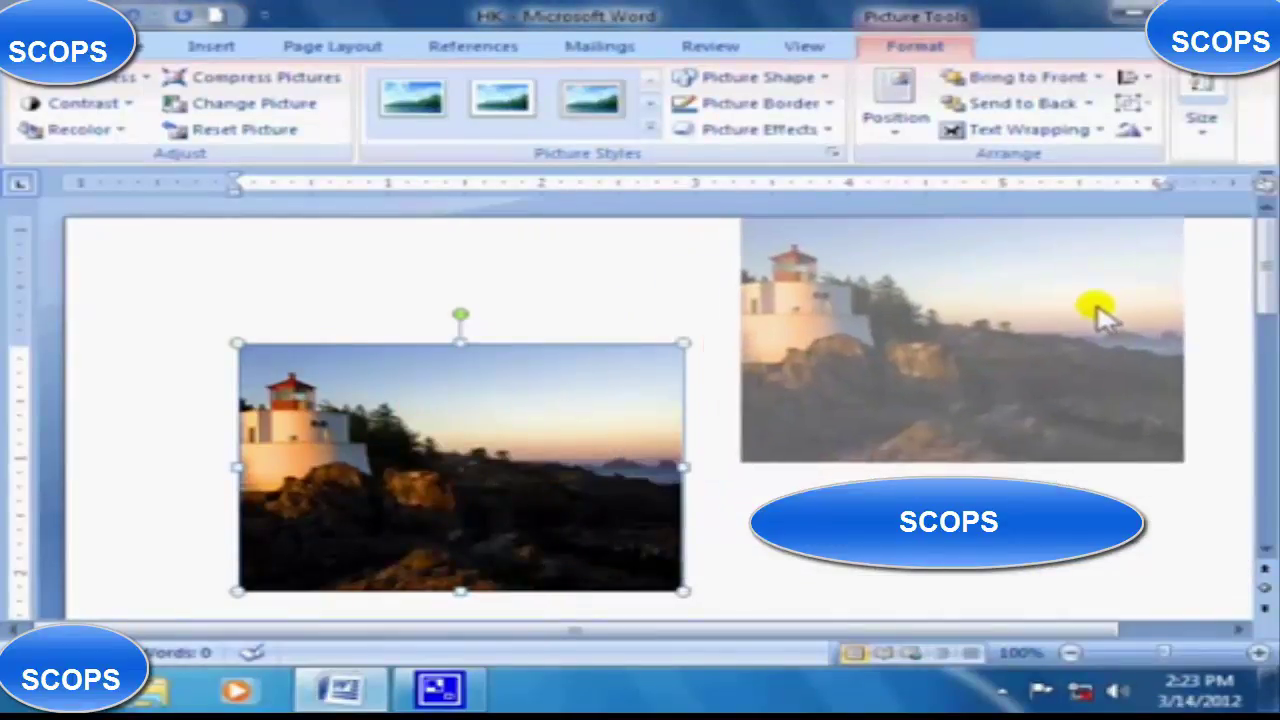
{"action": "left_click_drag", "start_coordinate": [1068, 338], "coordinate": [1100, 309]}
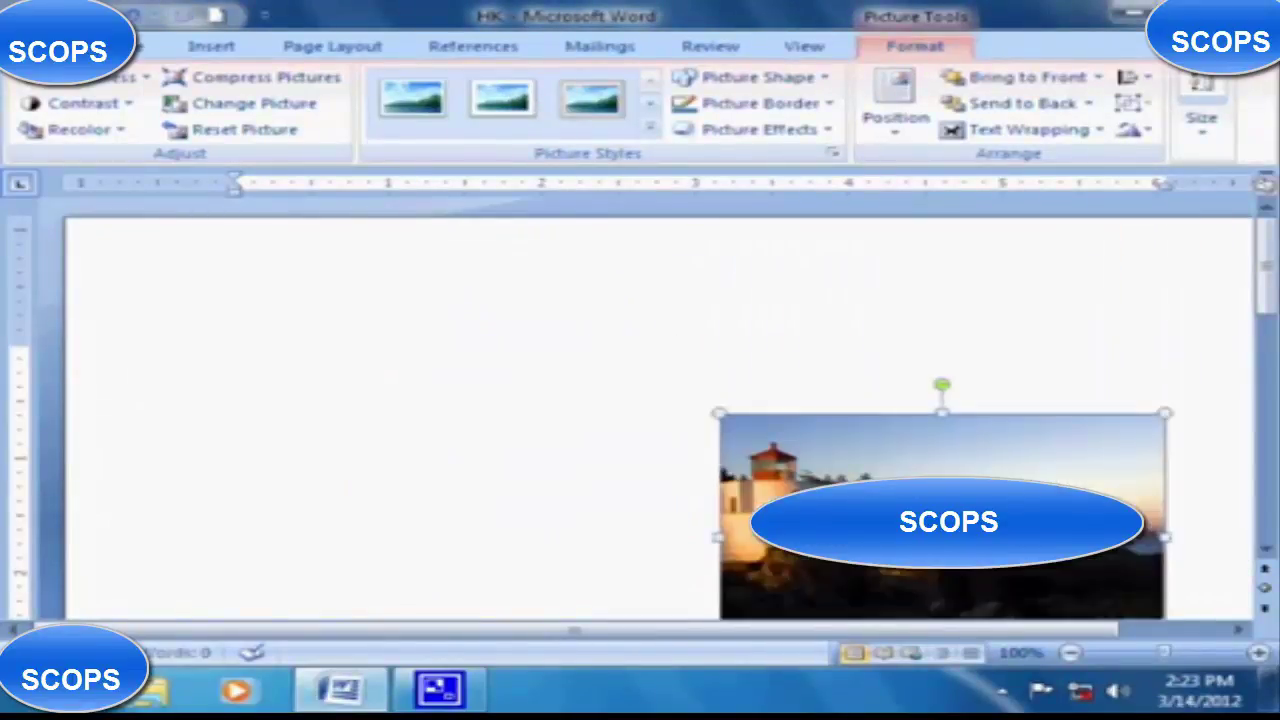
{"action": "mouse_move", "coordinate": [1005, 545]}
{"action": "left_mouse_down"}
{"action": "mouse_move", "coordinate": [785, 590]}
{"action": "mouse_move", "coordinate": [370, 518]}
{"action": "mouse_move", "coordinate": [540, 295]}
{"action": "mouse_move", "coordinate": [710, 455]}
{"action": "left_mouse_up"}
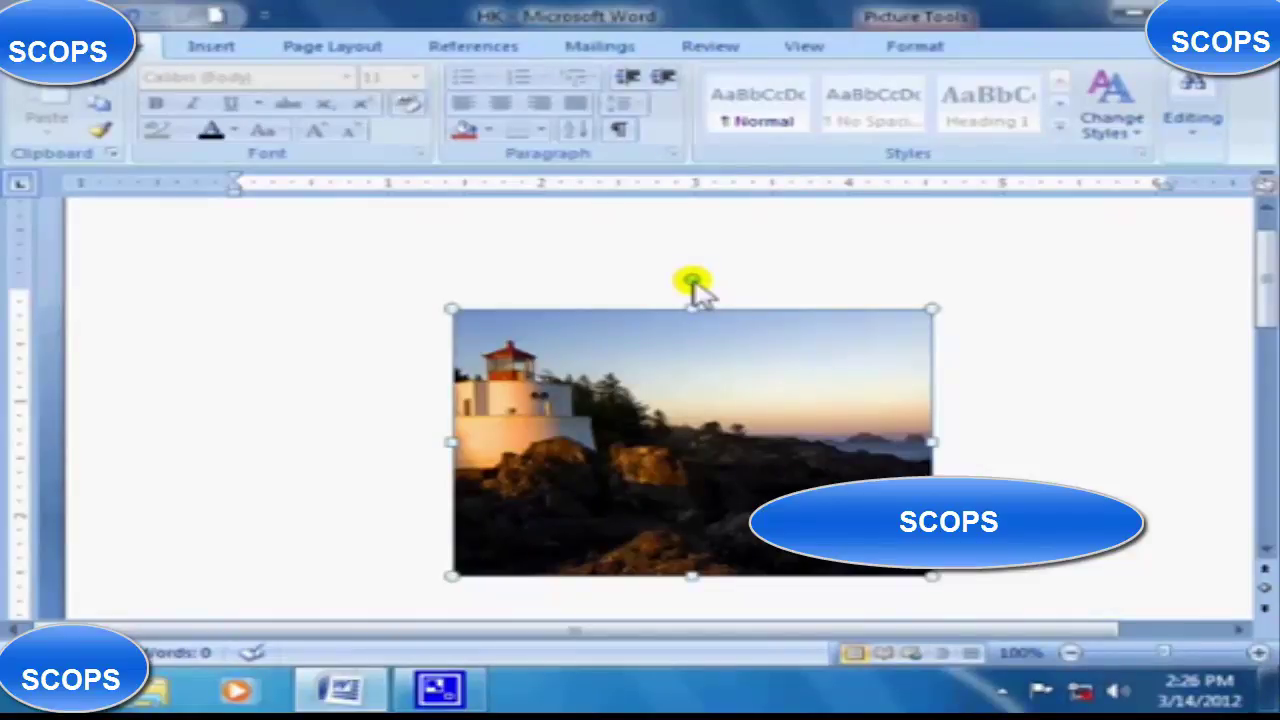
Rotate the lighthouse picture about 30° clockwise with the green handle, then back to level.
{"action": "mouse_move", "coordinate": [692, 283]}
{"action": "left_mouse_down"}
{"action": "mouse_move", "coordinate": [790, 420]}
{"action": "mouse_move", "coordinate": [615, 527]}
{"action": "left_mouse_up"}
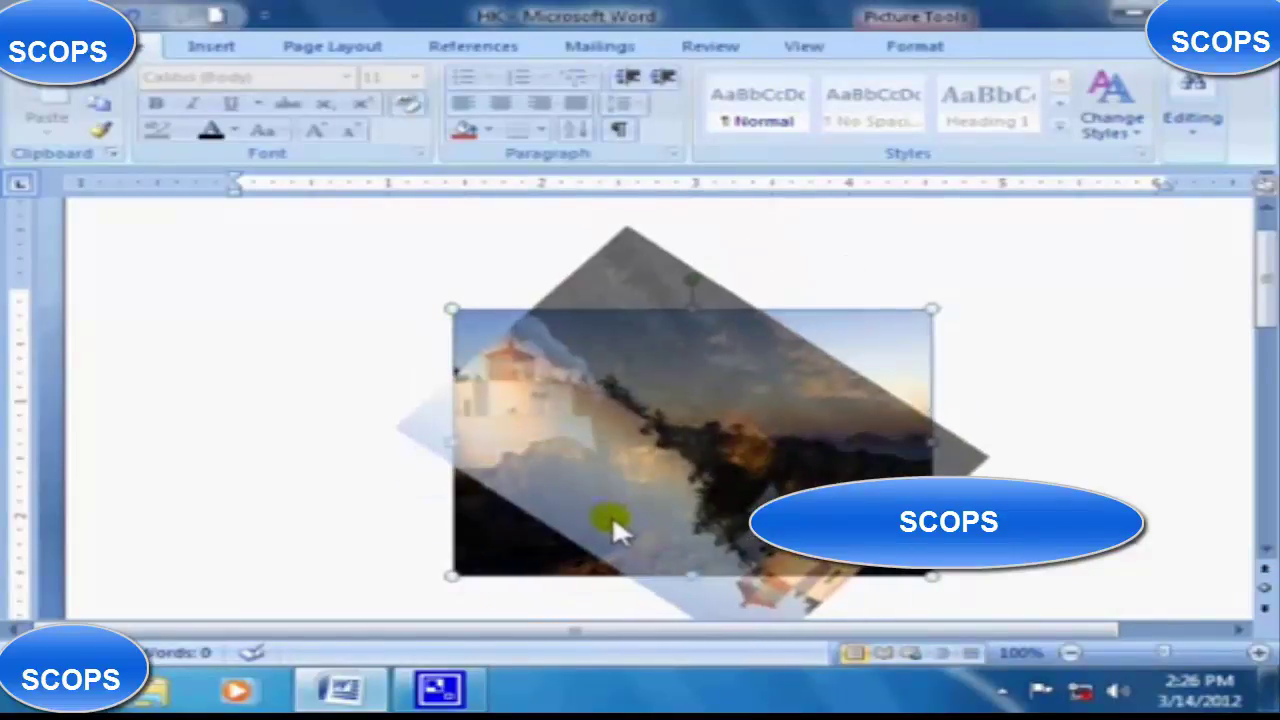
{"action": "mouse_move", "coordinate": [615, 527]}
{"action": "left_mouse_down"}
{"action": "mouse_move", "coordinate": [775, 495]}
{"action": "mouse_move", "coordinate": [700, 410]}
{"action": "left_mouse_up"}
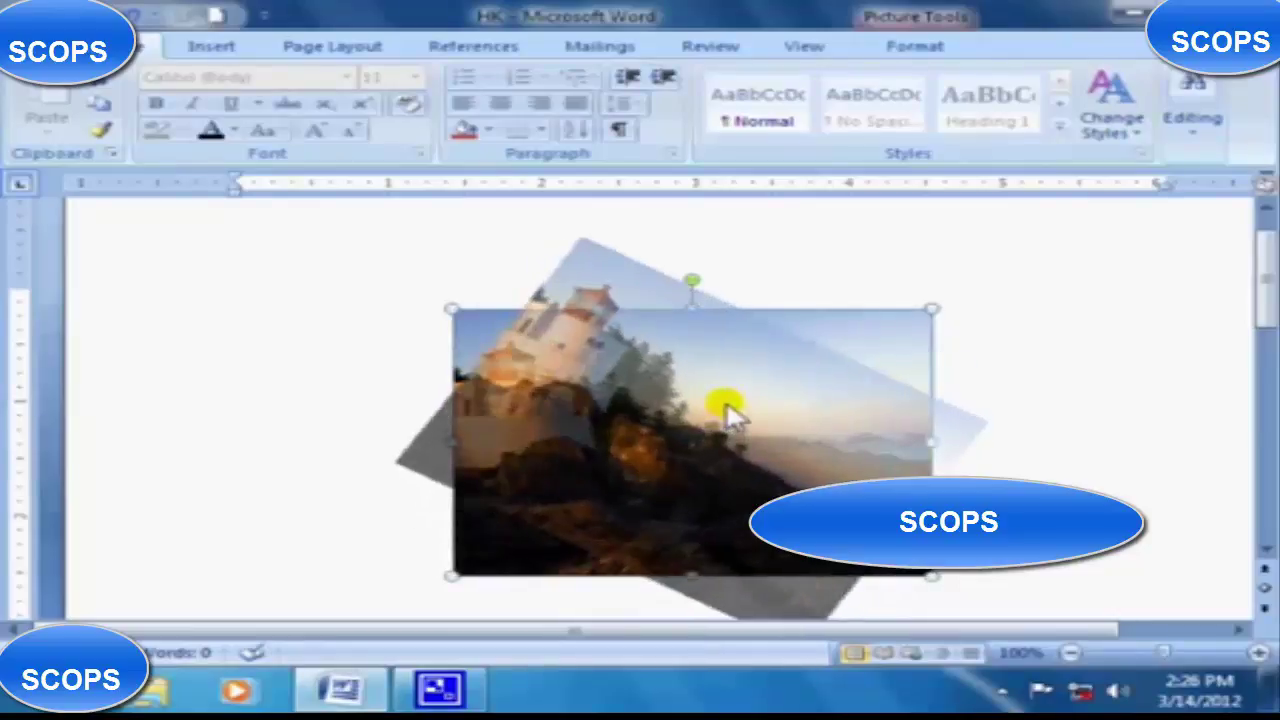
{"action": "left_click_drag", "start_coordinate": [702, 407], "coordinate": [727, 408]}
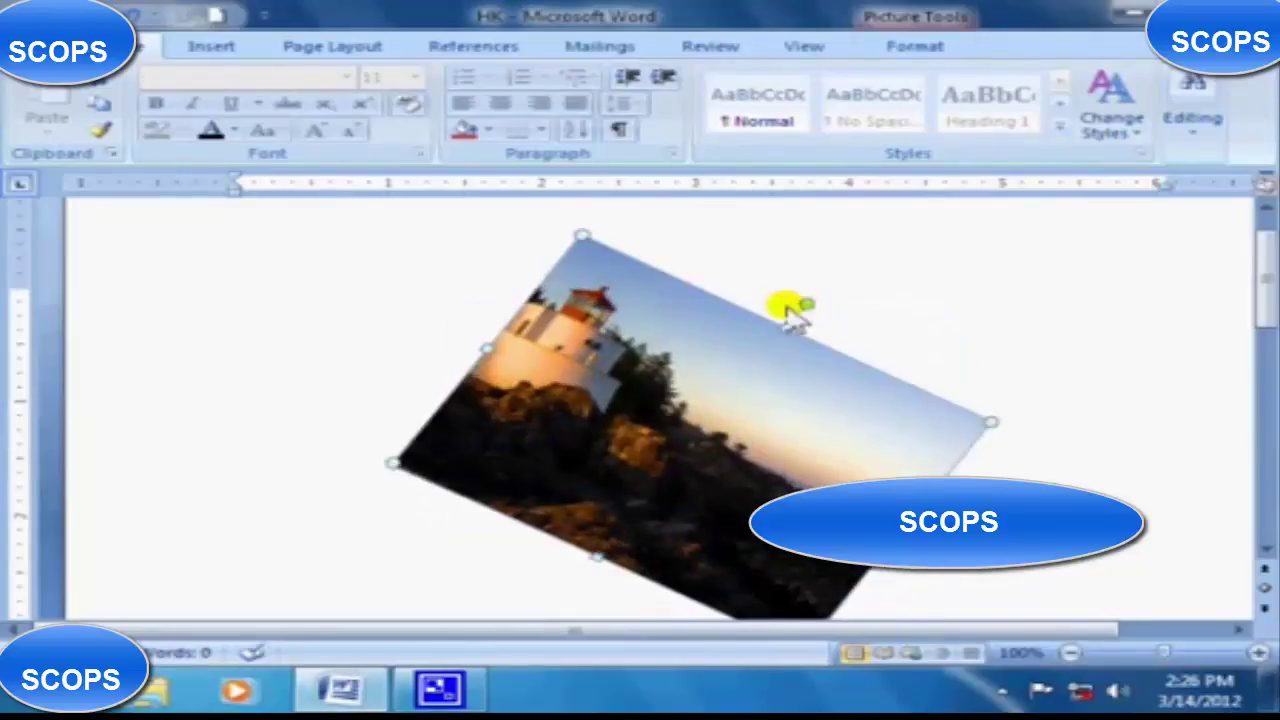
{"action": "mouse_move", "coordinate": [808, 308]}
{"action": "left_mouse_down"}
{"action": "mouse_move", "coordinate": [695, 352]}
{"action": "mouse_move", "coordinate": [691, 371]}
{"action": "mouse_move", "coordinate": [703, 374]}
{"action": "left_mouse_up"}
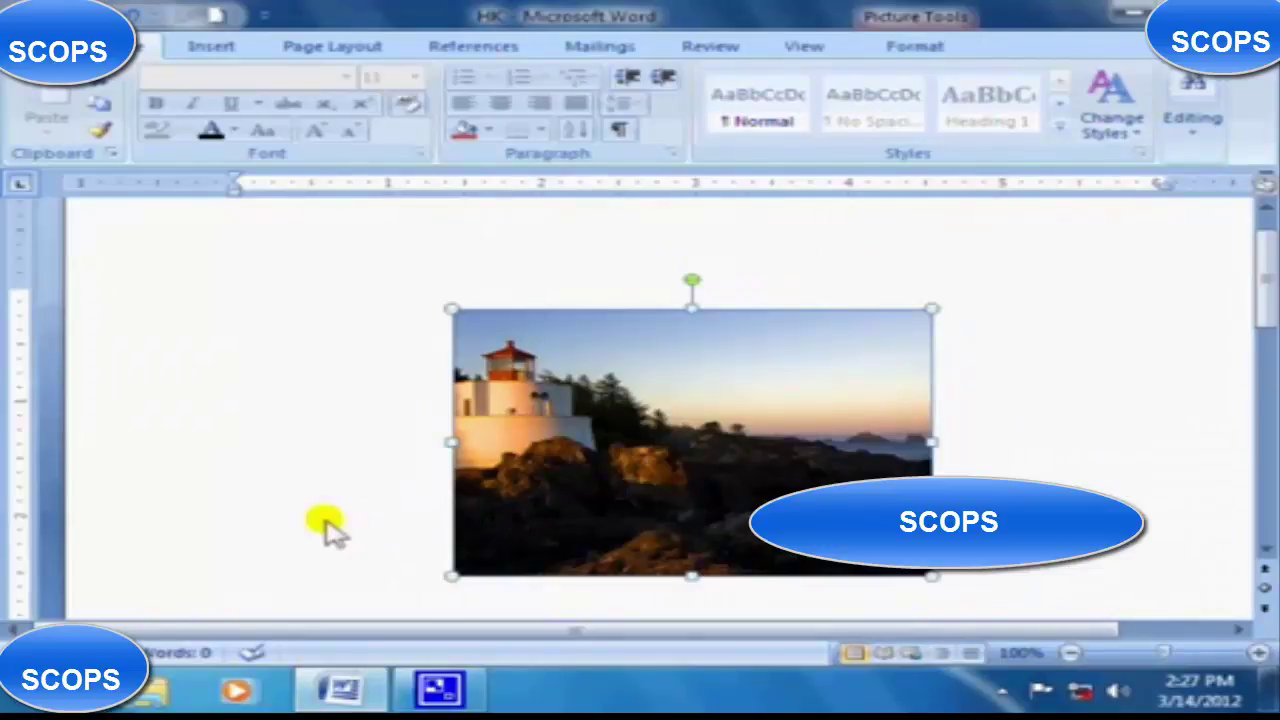
Reselect the lighthouse picture and delete it from the document.
{"action": "left_click", "coordinate": [380, 592]}
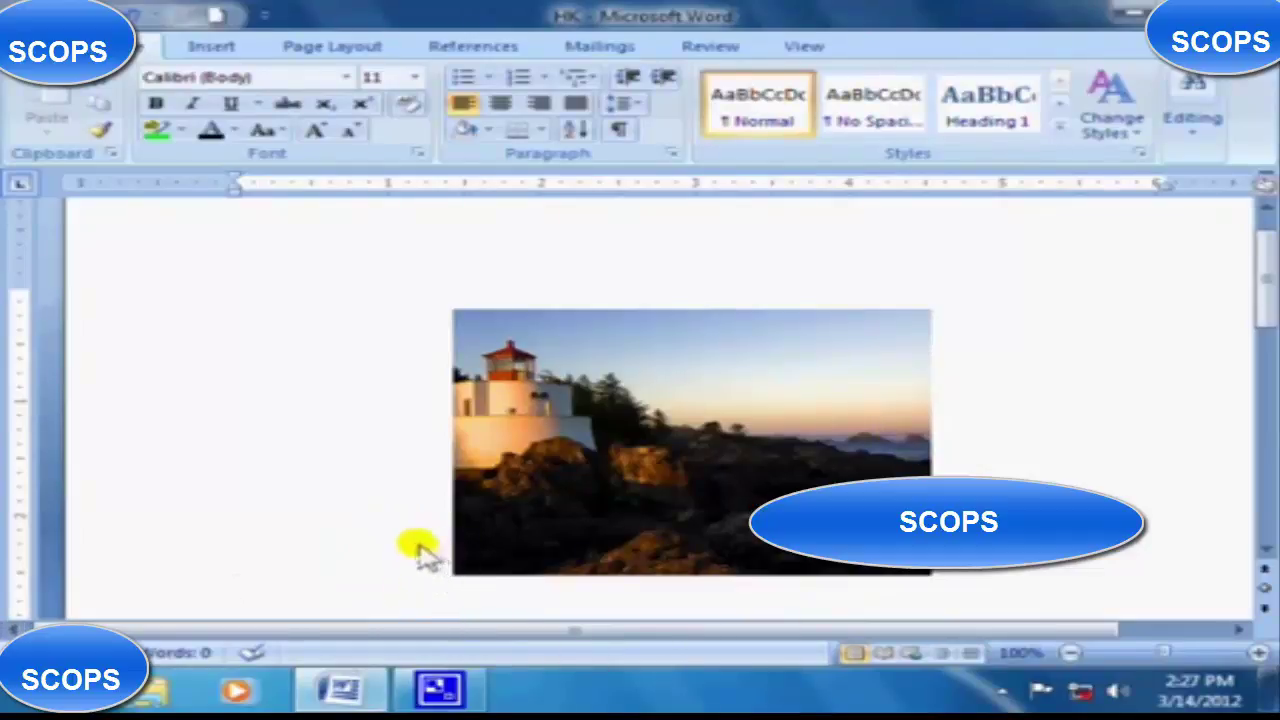
{"action": "left_click", "coordinate": [758, 395]}
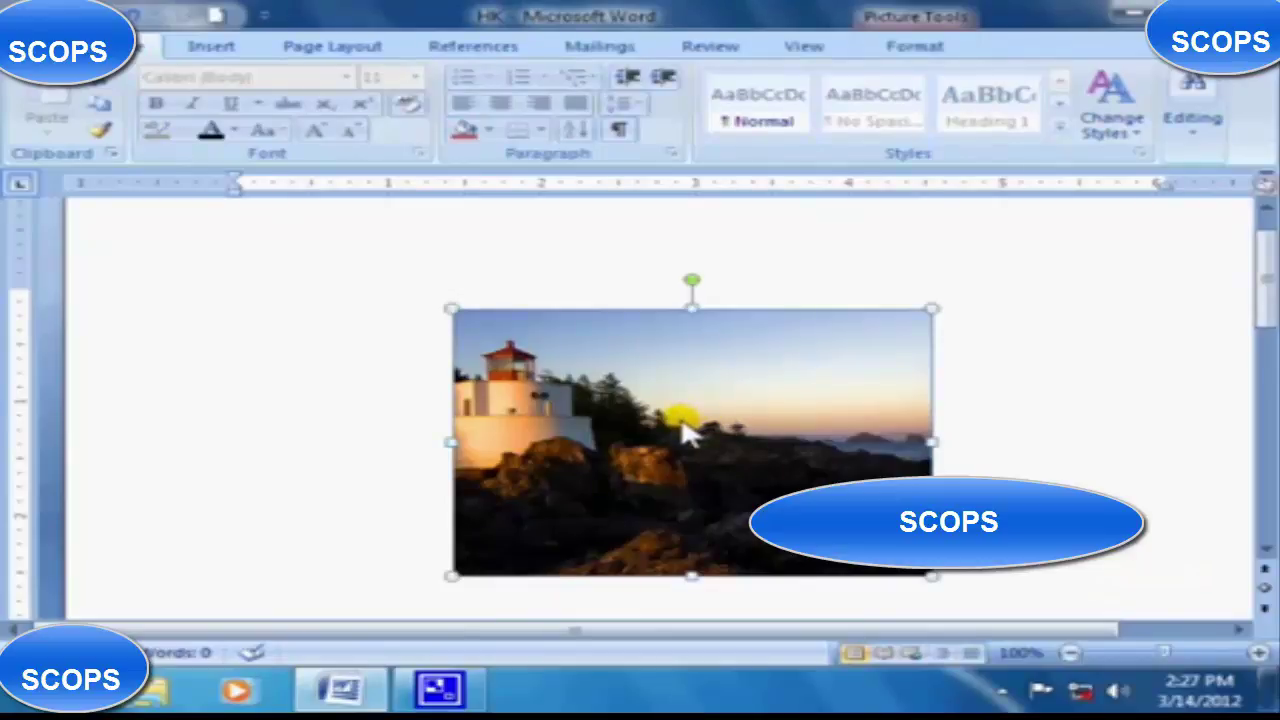
{"action": "key", "text": "Delete"}
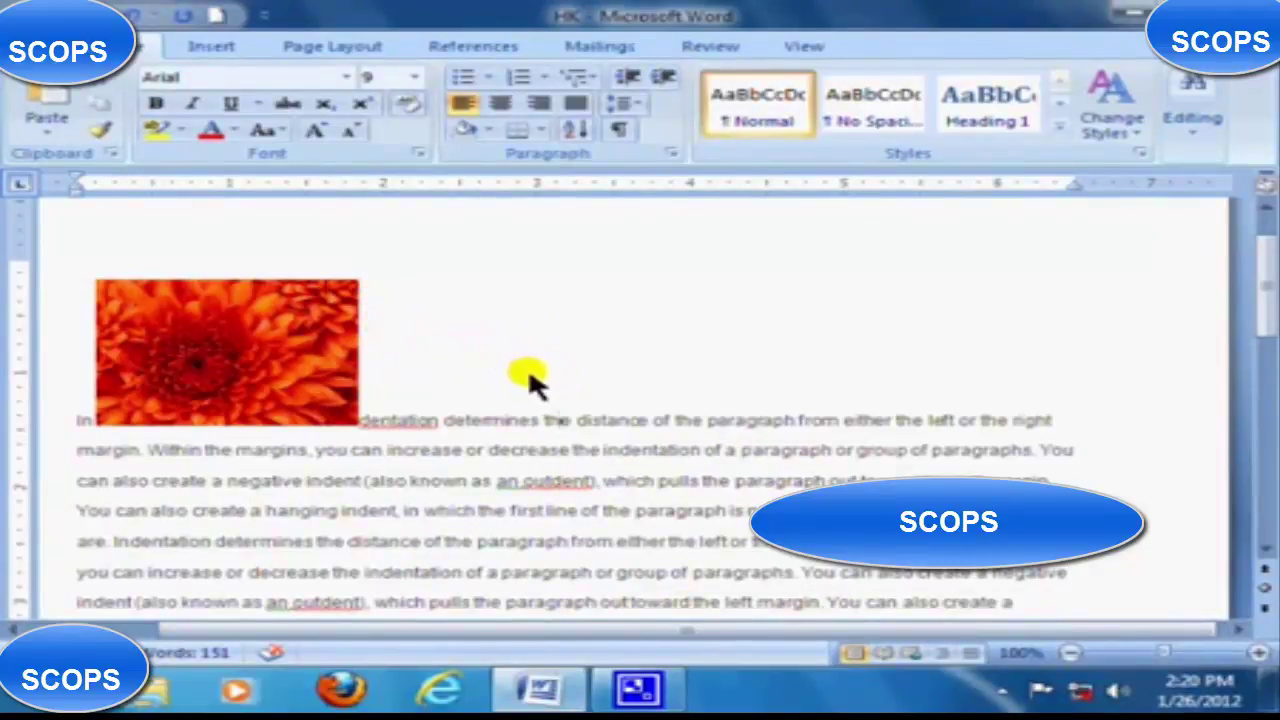
Set the flower picture's position to Top Center with Square text wrapping.
{"action": "left_click", "coordinate": [222, 366]}
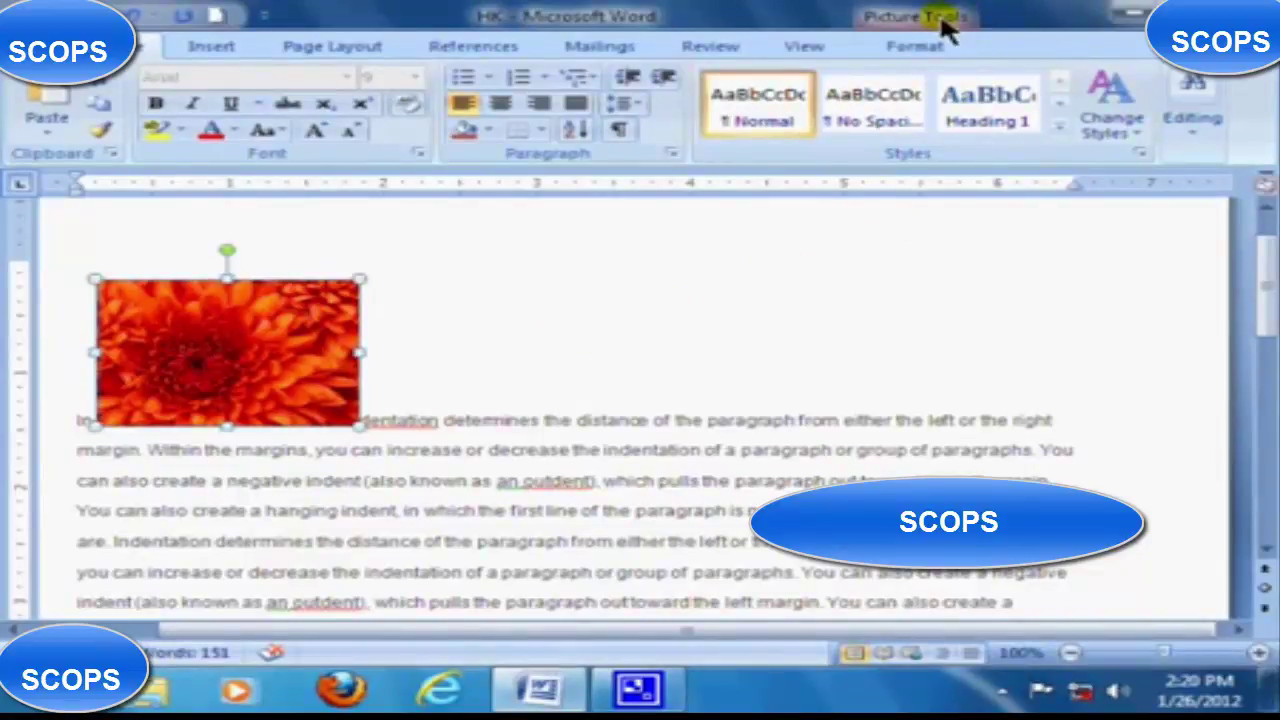
{"action": "left_click", "coordinate": [876, 28]}
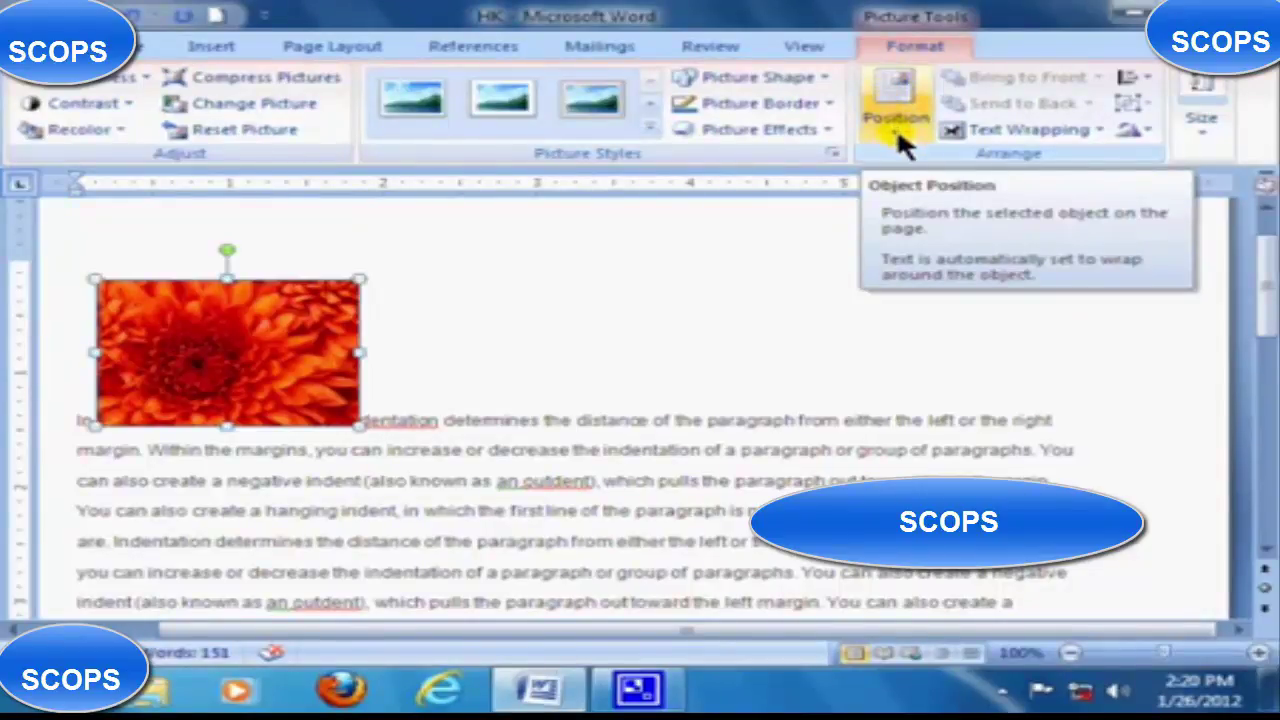
{"action": "left_click", "coordinate": [898, 130]}
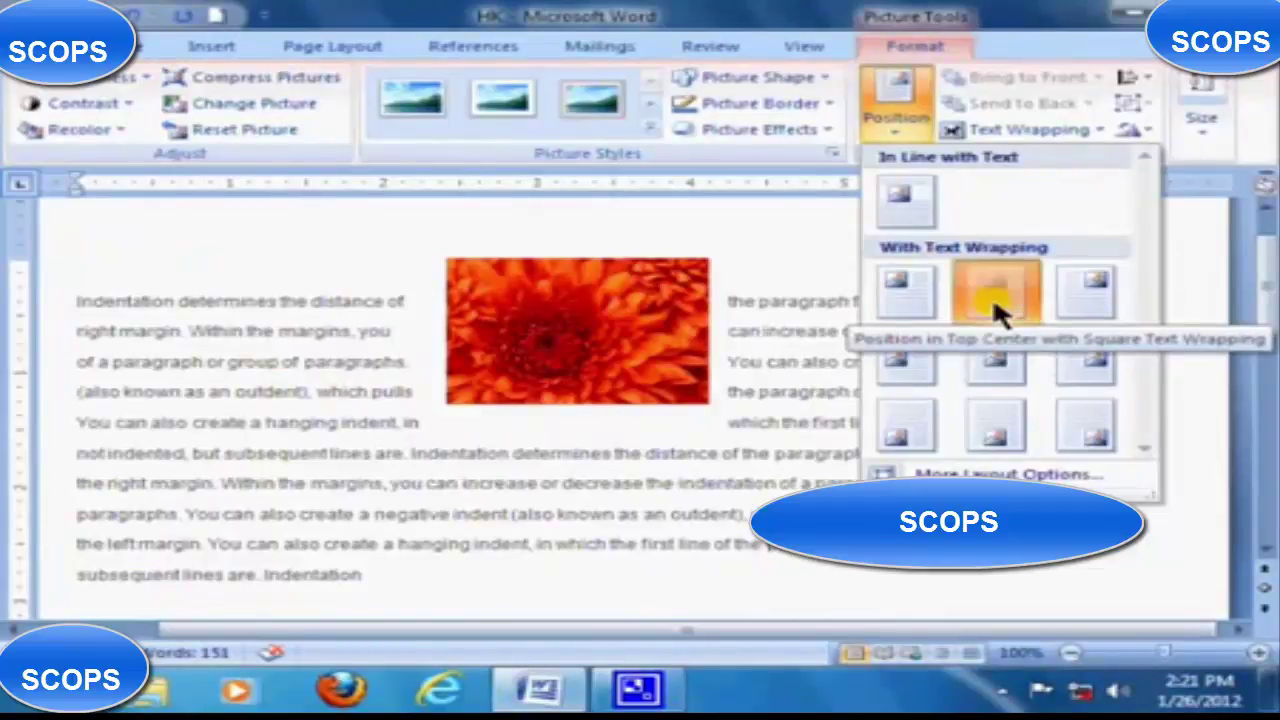
{"action": "left_click", "coordinate": [995, 300]}
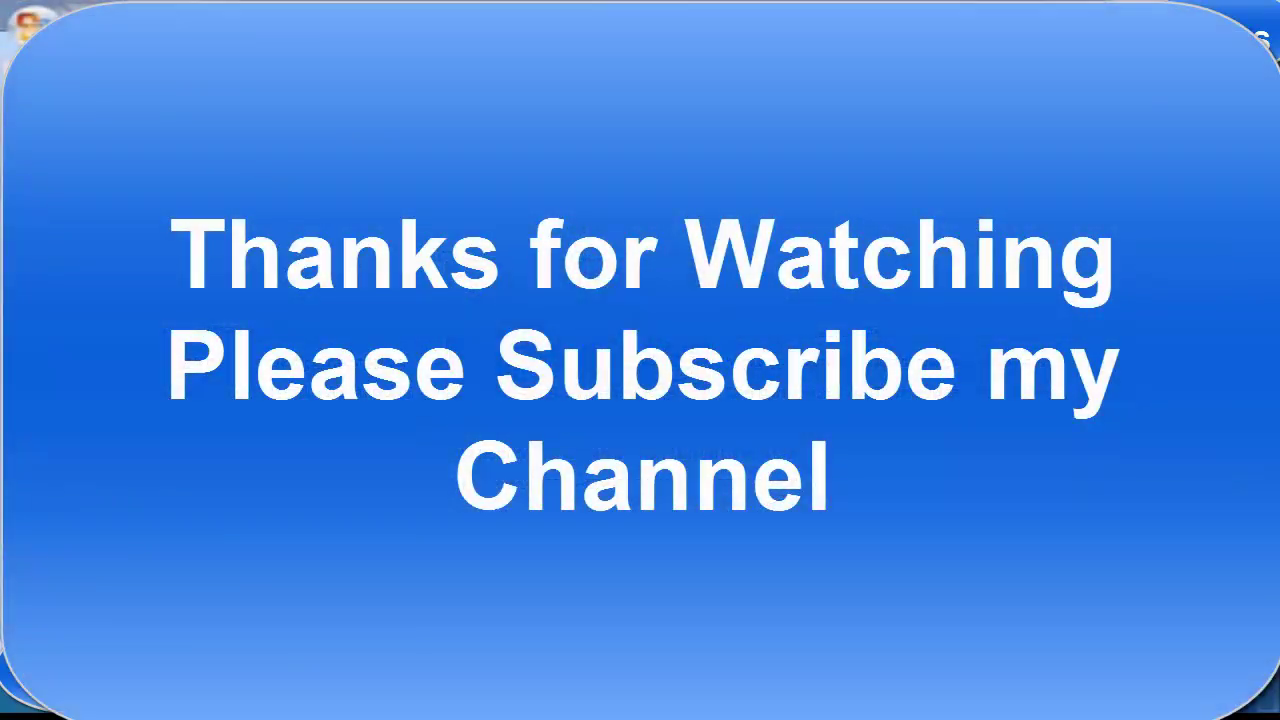